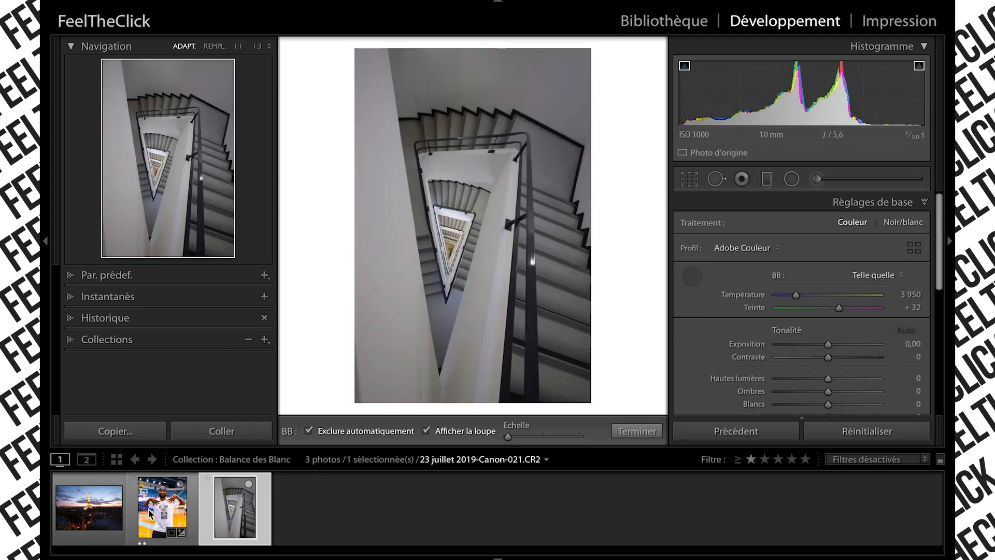
- Open the Eiffel Tower photo for developing and set its white balance to temperature 6 857 and tint −26
{"action": "left_click", "coordinate": [86, 512]}
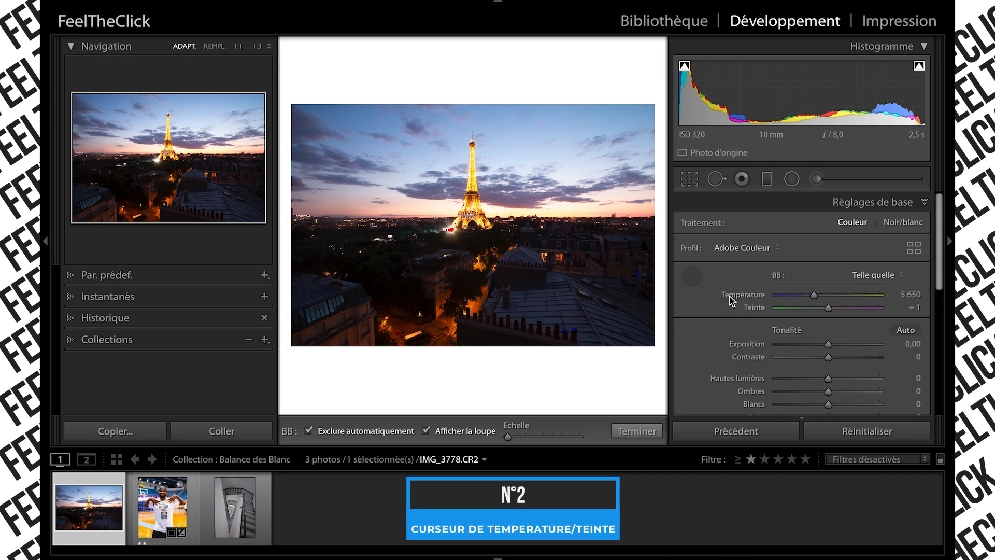
{"action": "mouse_move", "coordinate": [815, 299]}
{"action": "left_mouse_down"}
{"action": "mouse_move", "coordinate": [791, 302]}
{"action": "mouse_move", "coordinate": [839, 299]}
{"action": "mouse_move", "coordinate": [832, 294]}
{"action": "mouse_move", "coordinate": [834, 310]}
{"action": "mouse_move", "coordinate": [815, 309]}
{"action": "mouse_move", "coordinate": [825, 294]}
{"action": "left_mouse_up"}
{"action": "left_click", "coordinate": [831, 295]}
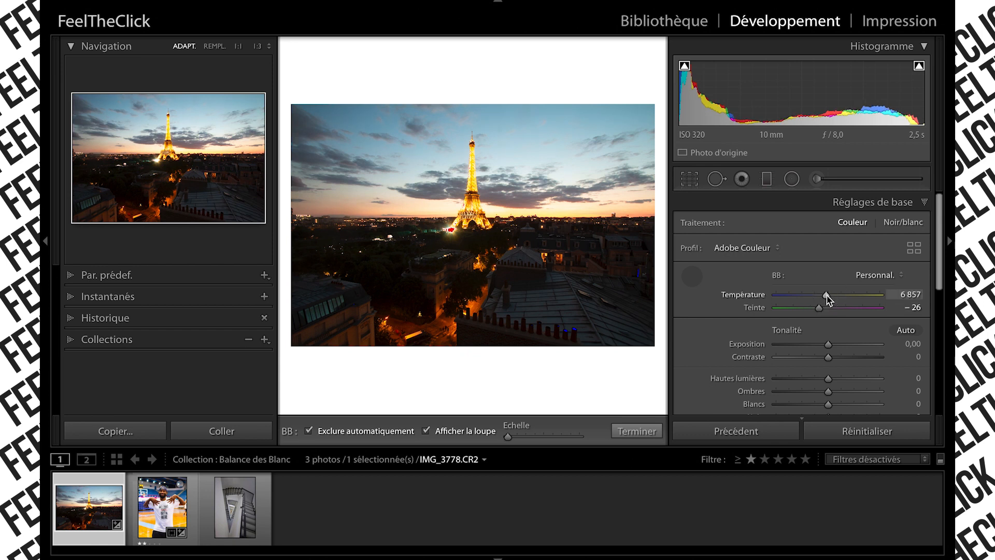
- Try the Auto, Lumière naturelle, Temps nuageux and Ombre white balance presets on the Eiffel Tower photo
{"action": "left_click", "coordinate": [875, 277]}
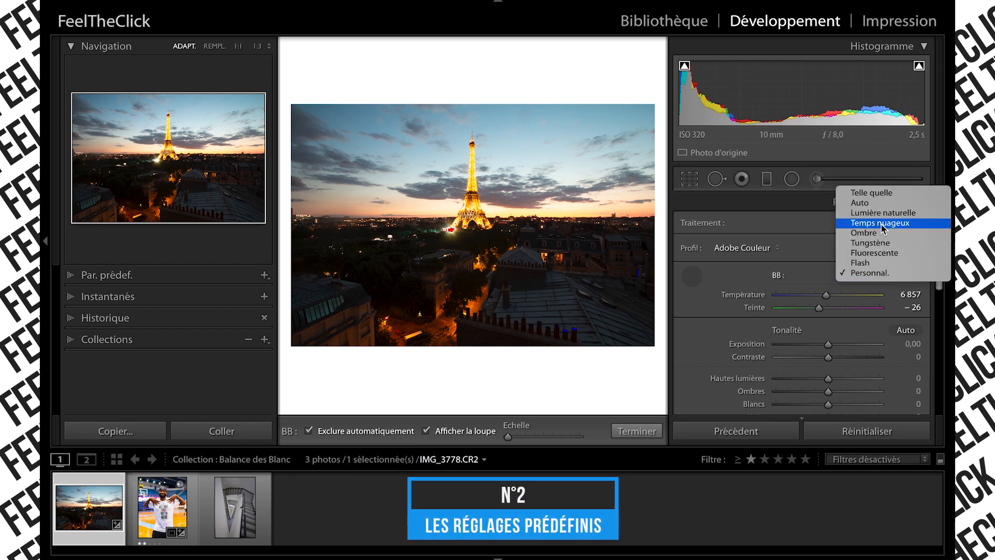
{"action": "left_click", "coordinate": [879, 202]}
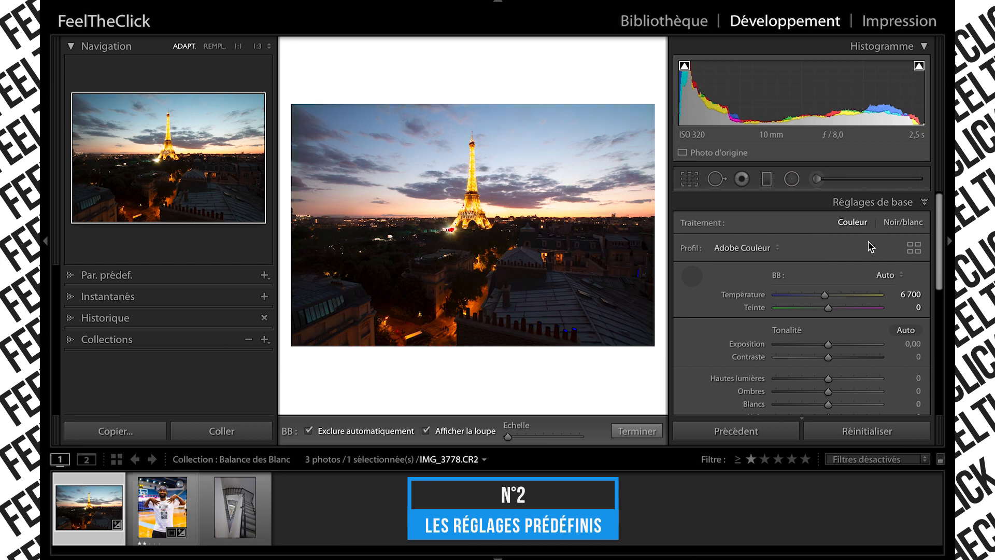
{"action": "left_click", "coordinate": [889, 277]}
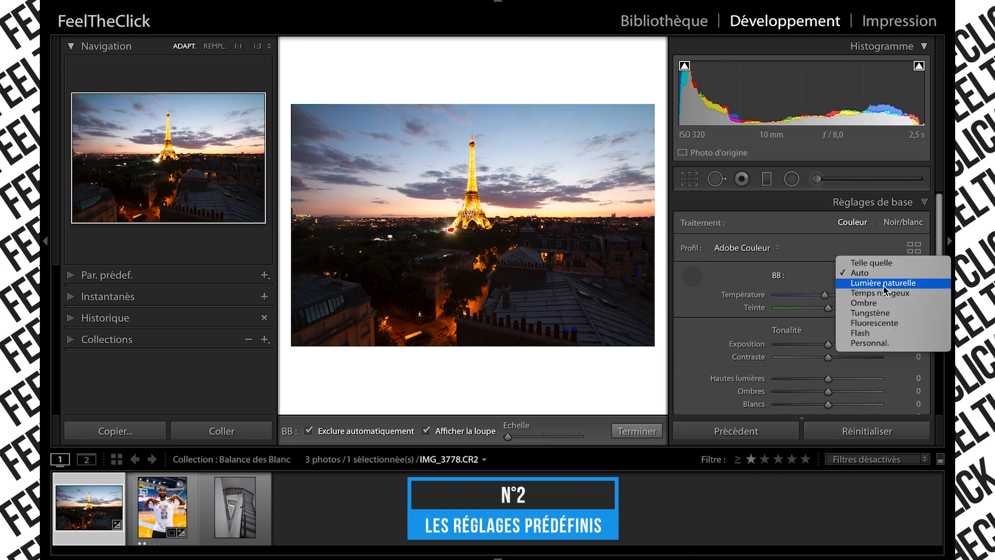
{"action": "left_click", "coordinate": [883, 284]}
{"action": "left_click", "coordinate": [888, 275]}
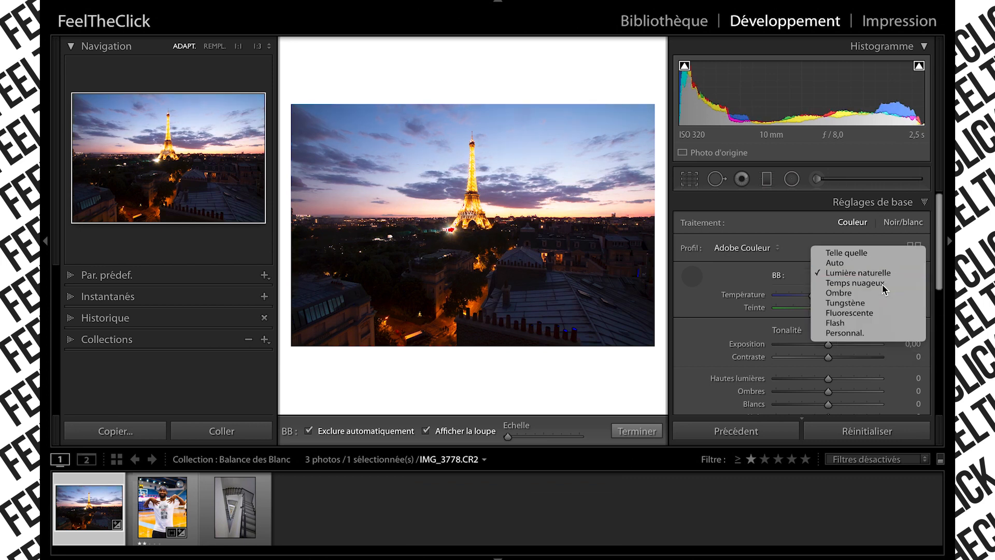
{"action": "left_click", "coordinate": [882, 284]}
{"action": "left_click", "coordinate": [879, 277]}
{"action": "left_click", "coordinate": [877, 284]}
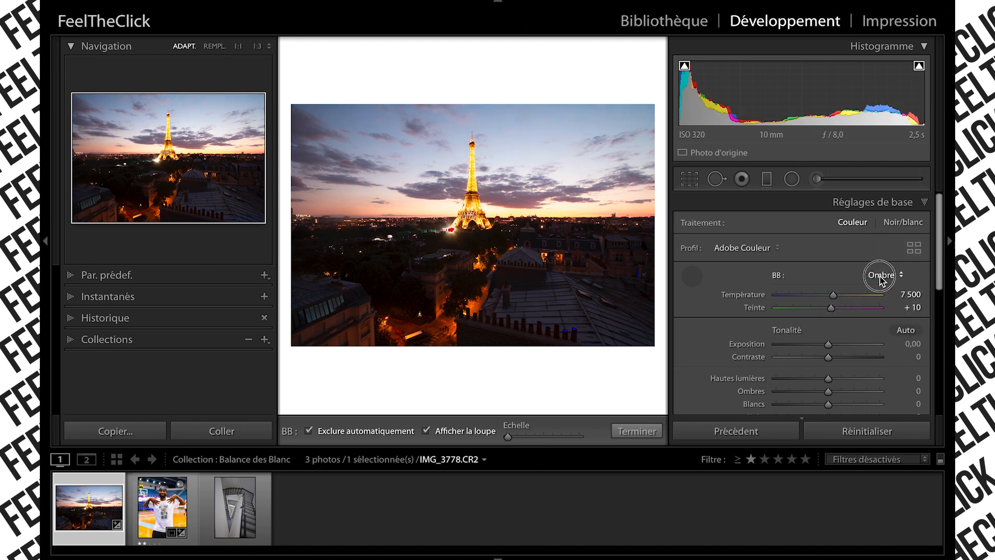
- Try the Tungstène and Fluorescente white balance presets, and return the Eiffel Tower photo to Telle quelle
{"action": "left_click", "coordinate": [881, 277]}
{"action": "left_click", "coordinate": [879, 282]}
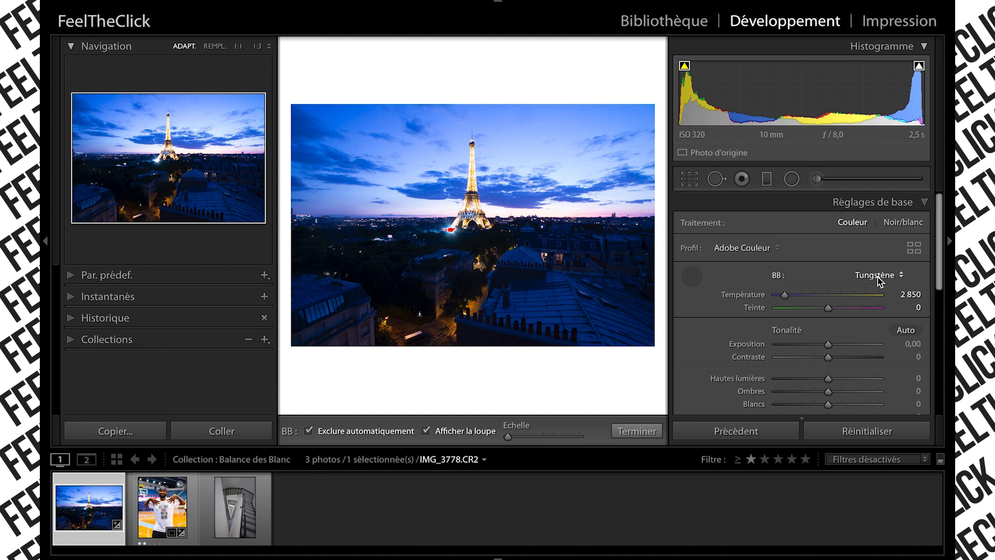
{"action": "left_click", "coordinate": [879, 277]}
{"action": "left_click", "coordinate": [875, 283]}
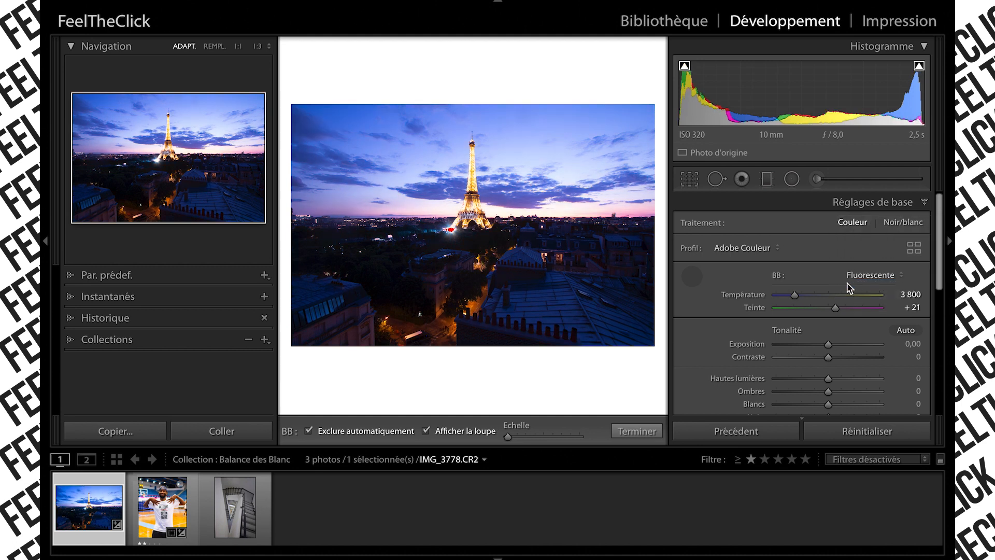
{"action": "left_click", "coordinate": [872, 278]}
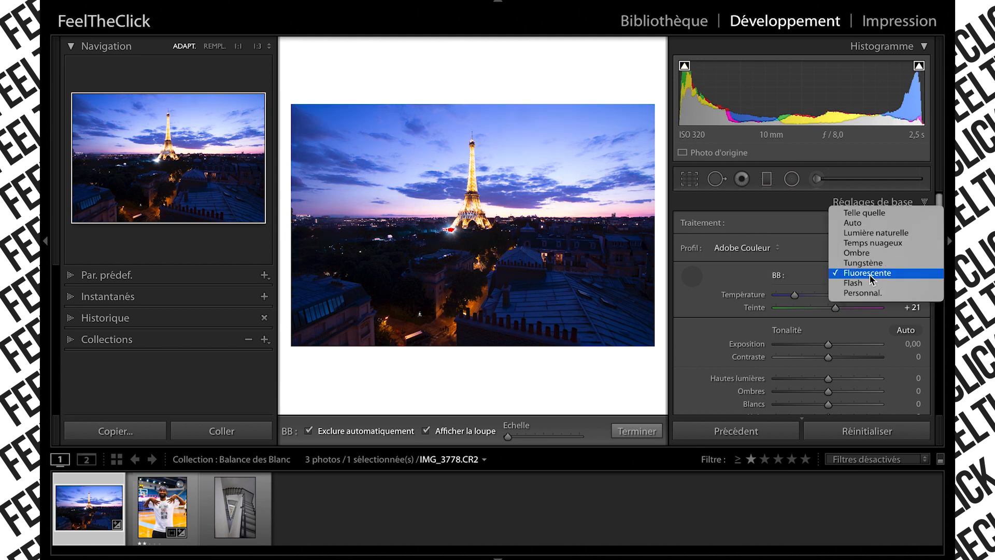
{"action": "left_click", "coordinate": [872, 219]}
- Sample two different points in the cloudy sky as the neutral colour with the white balance selector
{"action": "left_click", "coordinate": [695, 279]}
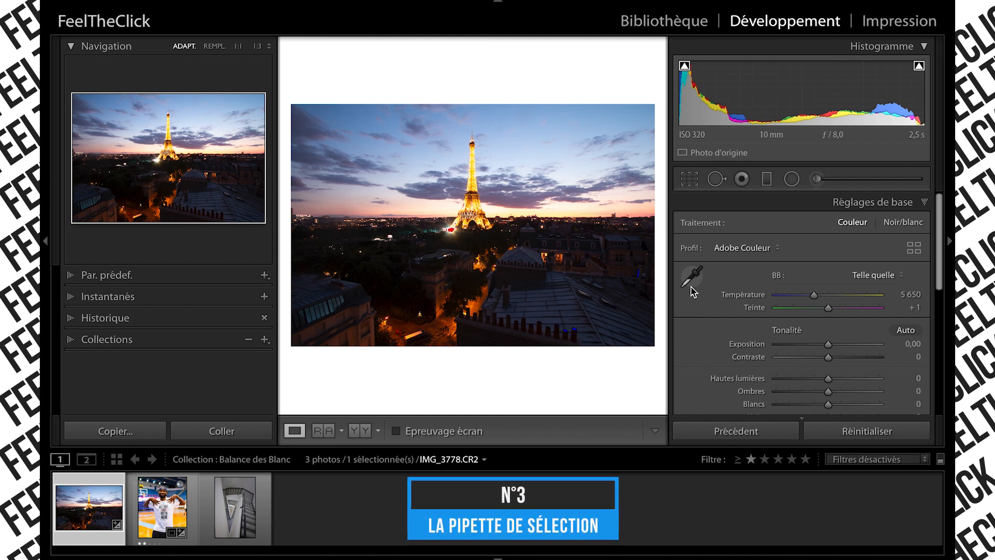
{"action": "left_click", "coordinate": [693, 284]}
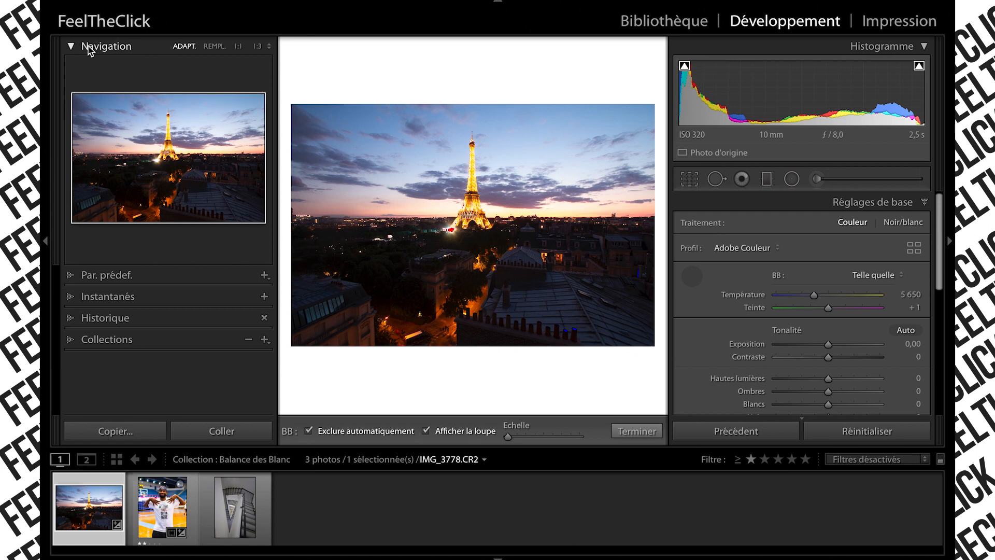
{"action": "left_click", "coordinate": [399, 199]}
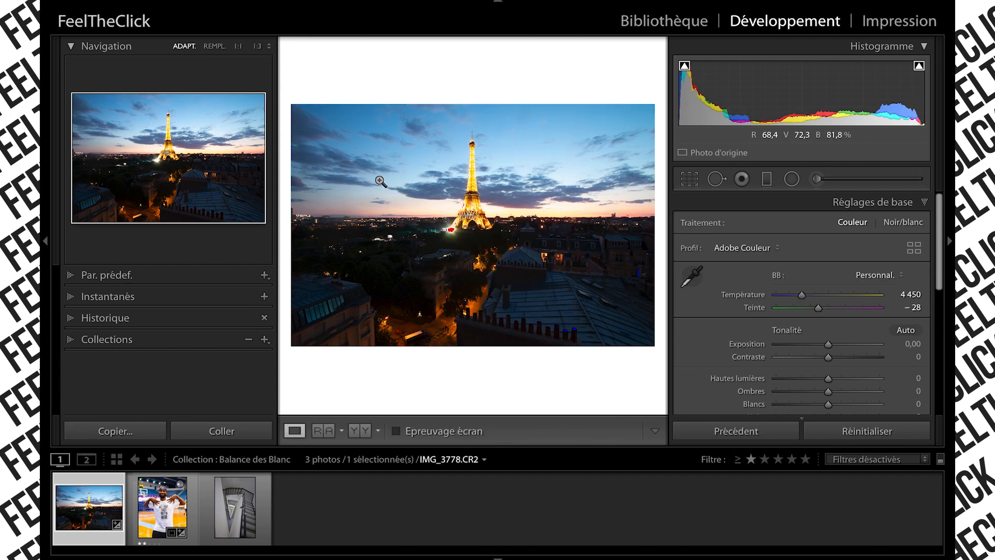
{"action": "left_click", "coordinate": [695, 280]}
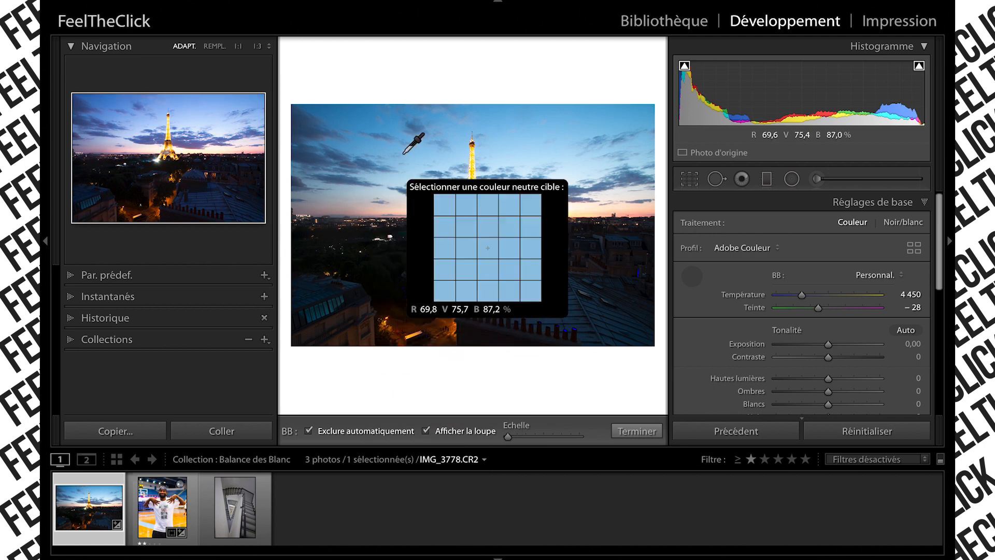
{"action": "left_click", "coordinate": [403, 174]}
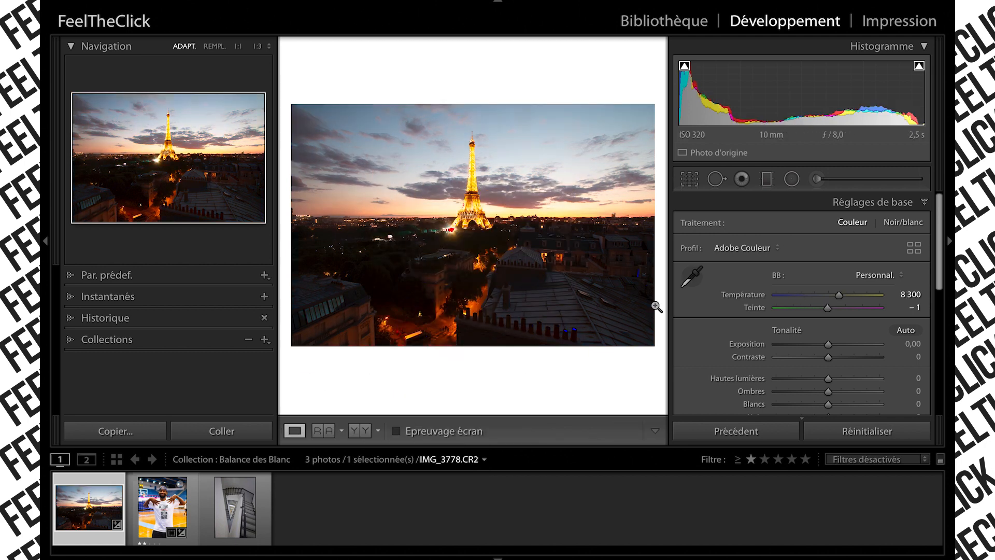
- Turn off Exclure automatiquement for the white balance selector and sample several neutral points in the clouds in a row
{"action": "left_click", "coordinate": [691, 275]}
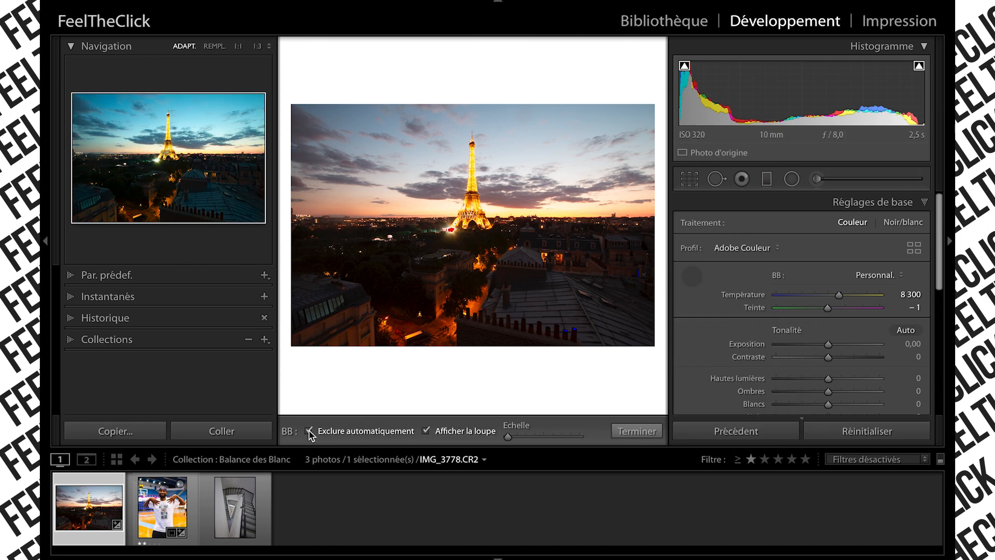
{"action": "left_click", "coordinate": [378, 189]}
{"action": "left_click", "coordinate": [417, 172]}
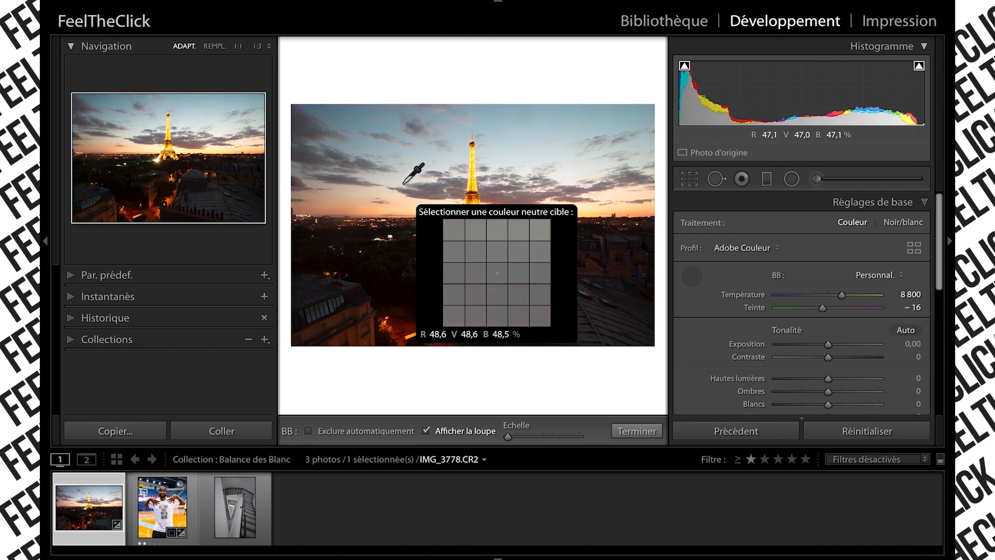
{"action": "left_click", "coordinate": [402, 181]}
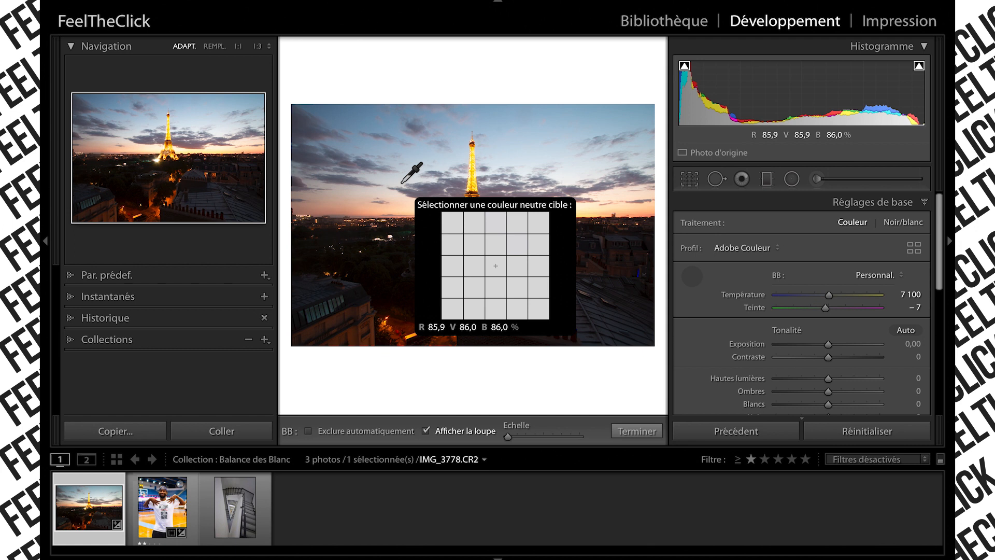
{"action": "left_click", "coordinate": [385, 192]}
{"action": "left_click", "coordinate": [384, 196]}
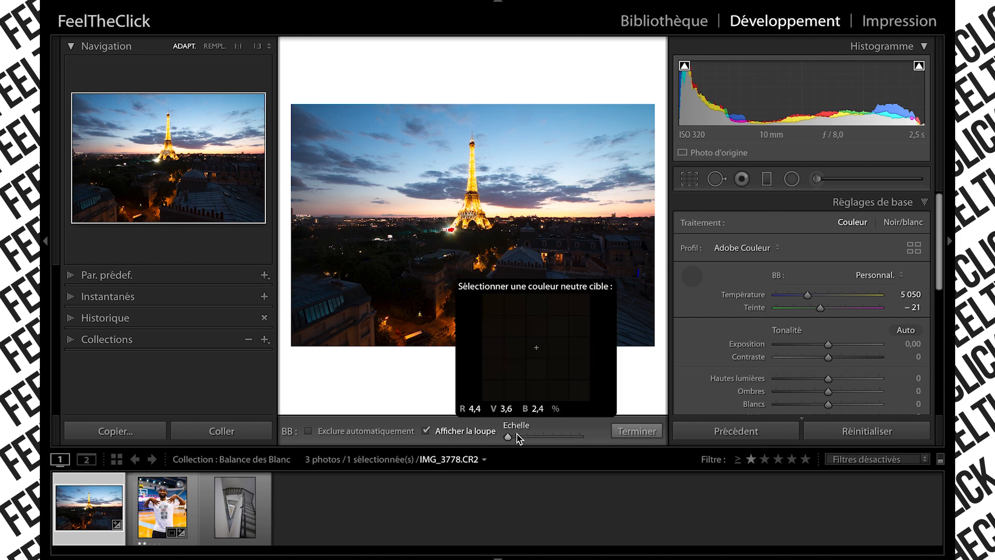
- Try the maximum and minimum Echelle of the selector's loupe, and leave it close to the maximum
{"action": "left_click_drag", "start_coordinate": [506, 435], "coordinate": [603, 429]}
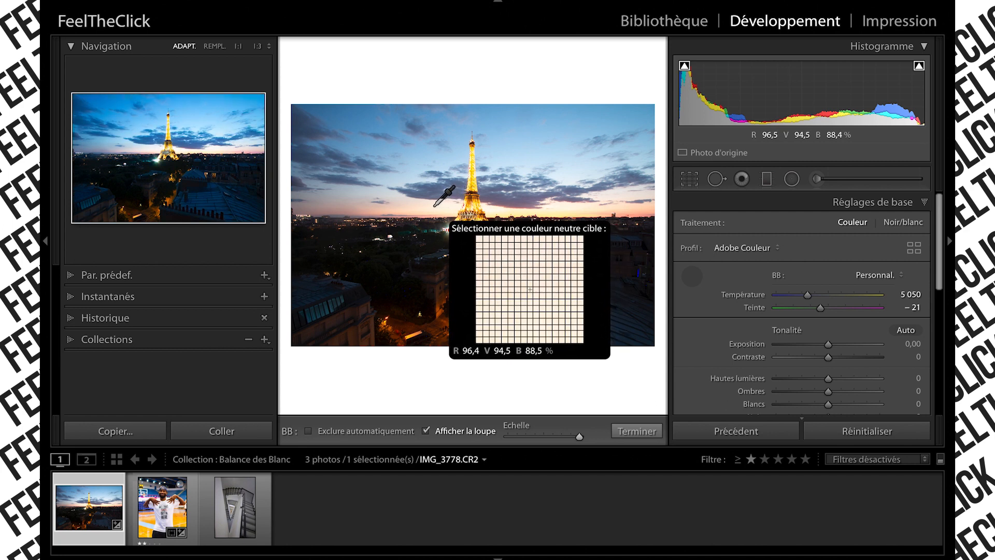
{"action": "left_click", "coordinate": [508, 436]}
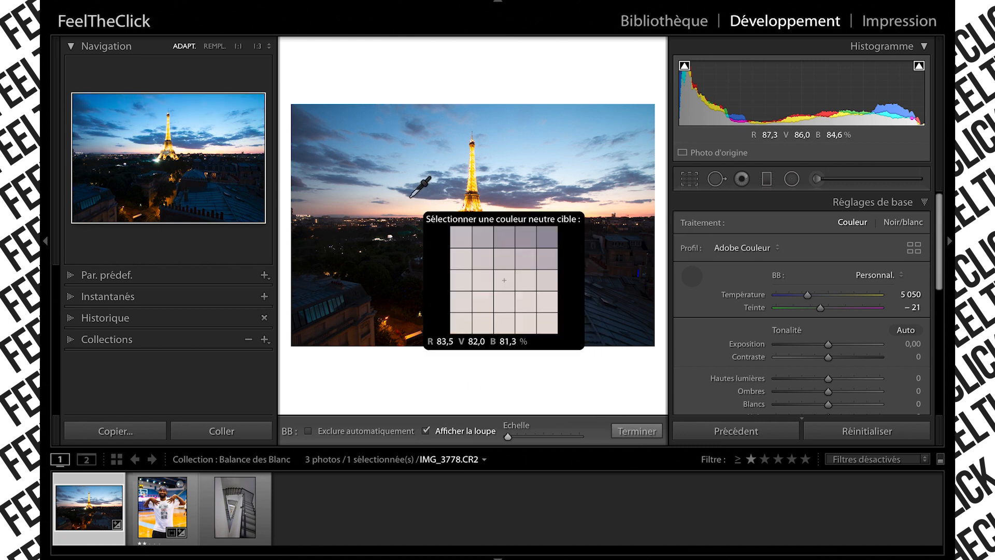
{"action": "left_click_drag", "start_coordinate": [508, 436], "coordinate": [572, 439]}
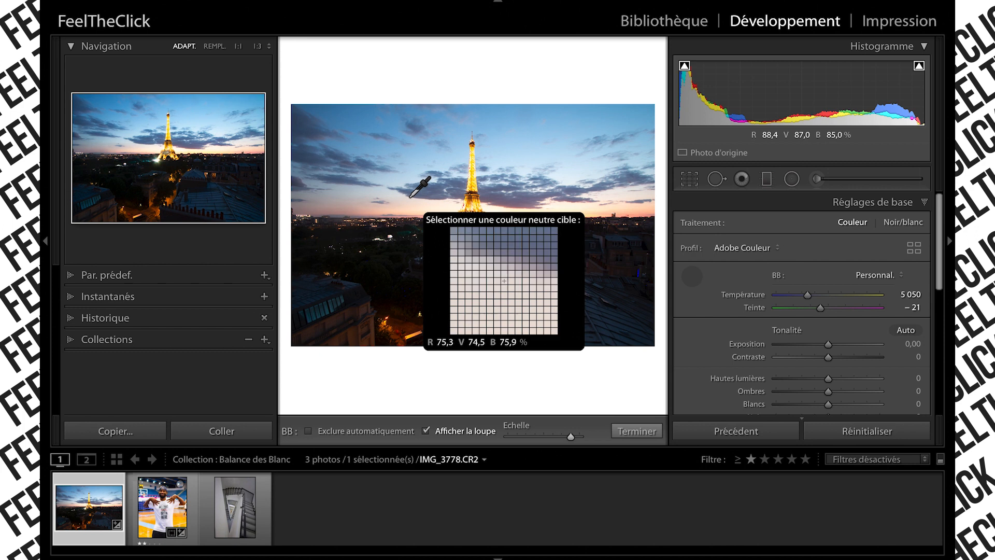
- Sample a neutral point at the edge of a cloud beside the tower and fine-tune the tint to −23
{"action": "left_click", "coordinate": [408, 198]}
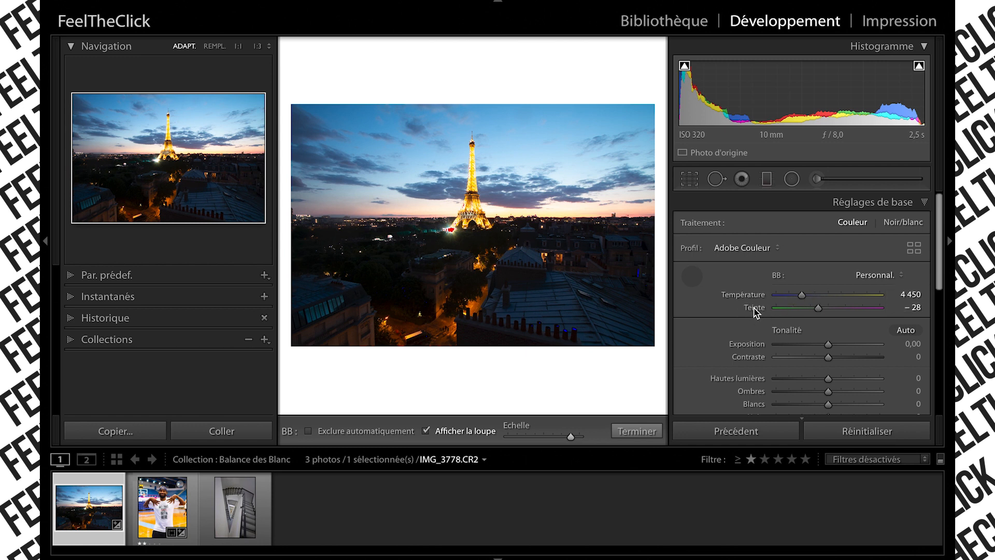
{"action": "left_click_drag", "start_coordinate": [754, 311], "coordinate": [762, 311]}
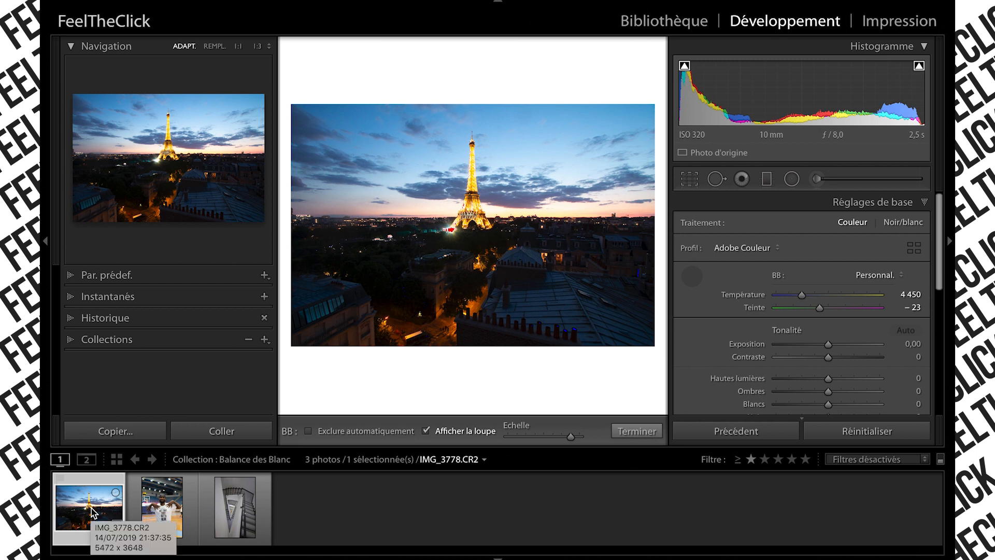
- Open the basketball court portrait and set its white balance by sampling the man's white T-shirt
{"action": "left_click", "coordinate": [159, 519]}
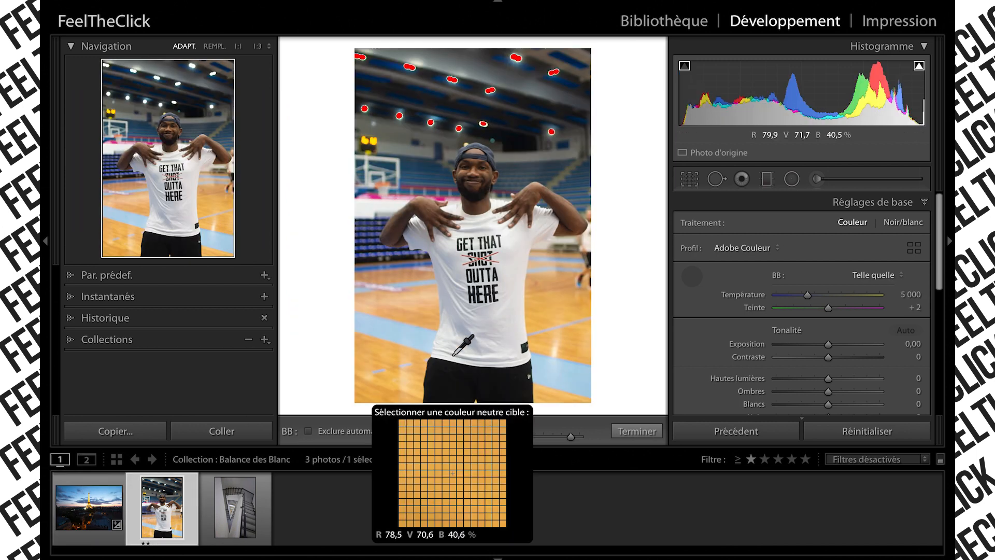
{"action": "left_click", "coordinate": [693, 280]}
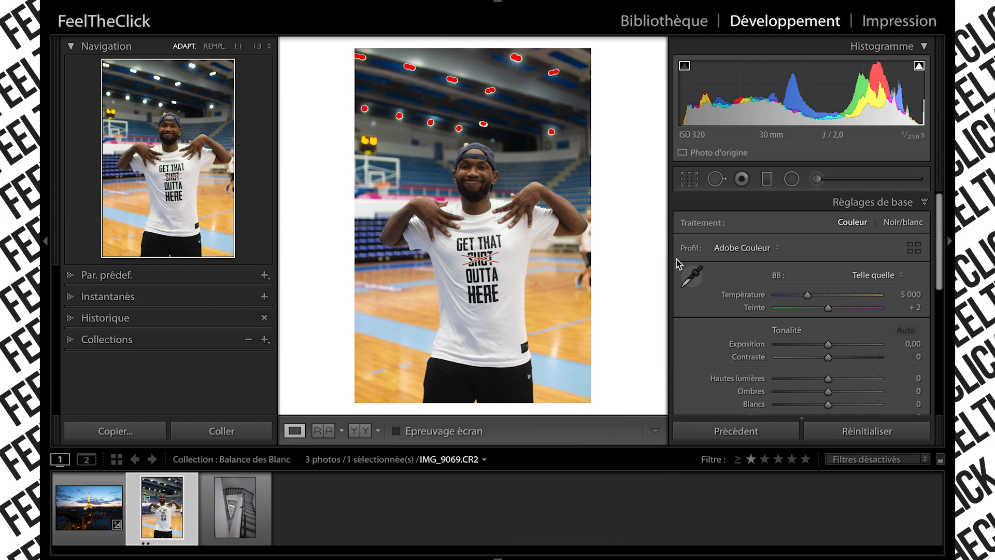
{"action": "left_click", "coordinate": [691, 277]}
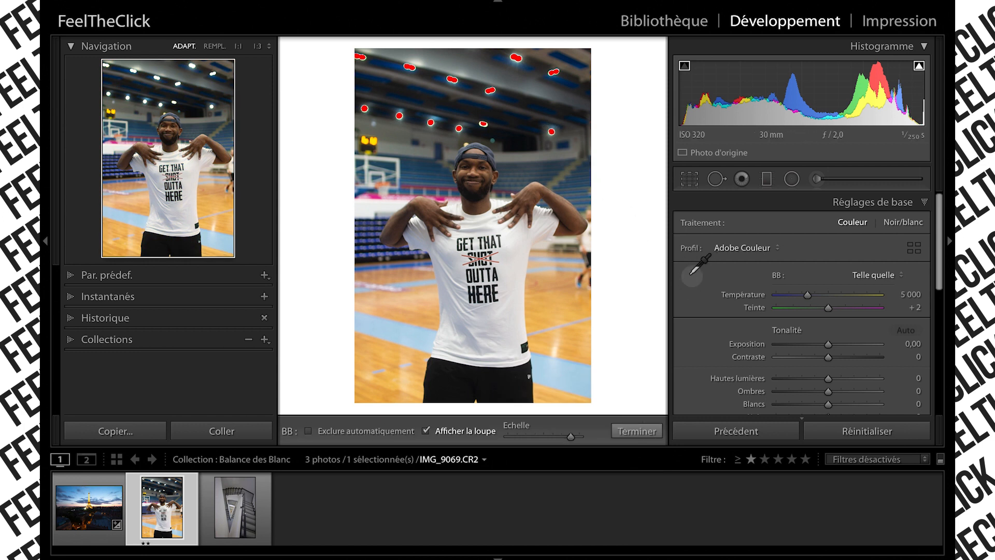
{"action": "left_click", "coordinate": [524, 252]}
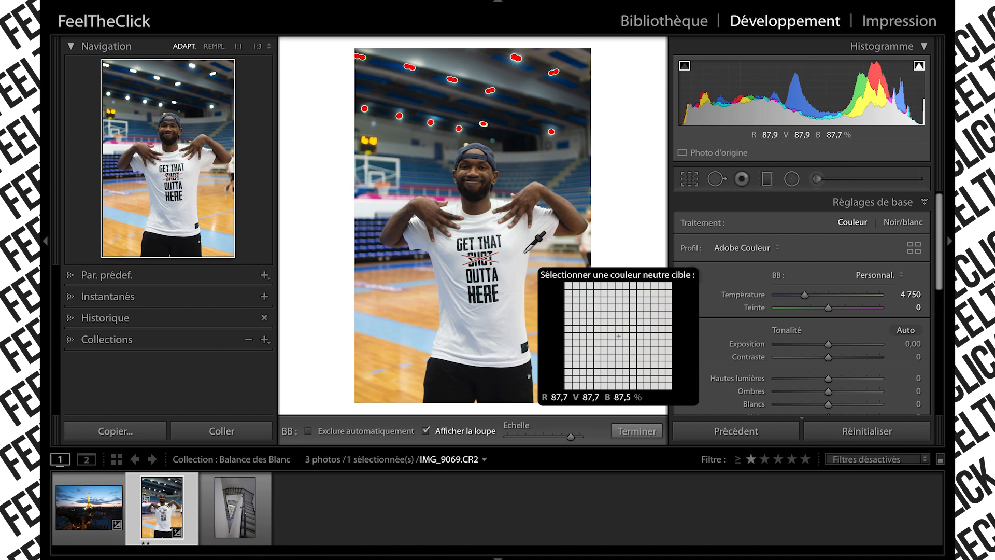
- Using the before/after comparison, set Exposition +0,50, Contraste +20, Hautes lumières −39, Ombres +18, Blancs −13 and Noirs −15, and put away the white balance selector
{"action": "key", "text": "y"}
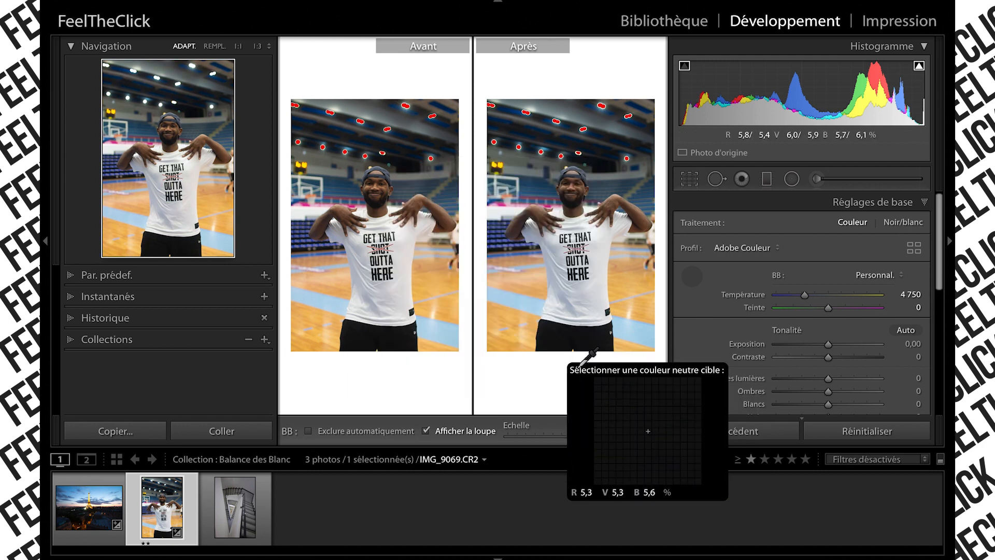
{"action": "mouse_move", "coordinate": [829, 344]}
{"action": "left_mouse_down"}
{"action": "mouse_move", "coordinate": [808, 378]}
{"action": "mouse_move", "coordinate": [838, 357]}
{"action": "left_mouse_up"}
{"action": "left_click_drag", "start_coordinate": [828, 391], "coordinate": [825, 411]}
{"action": "scroll", "coordinate": [825, 411], "scroll_direction": "down", "scroll_amount": 2}
{"action": "left_click_drag", "start_coordinate": [829, 367], "coordinate": [822, 370]}
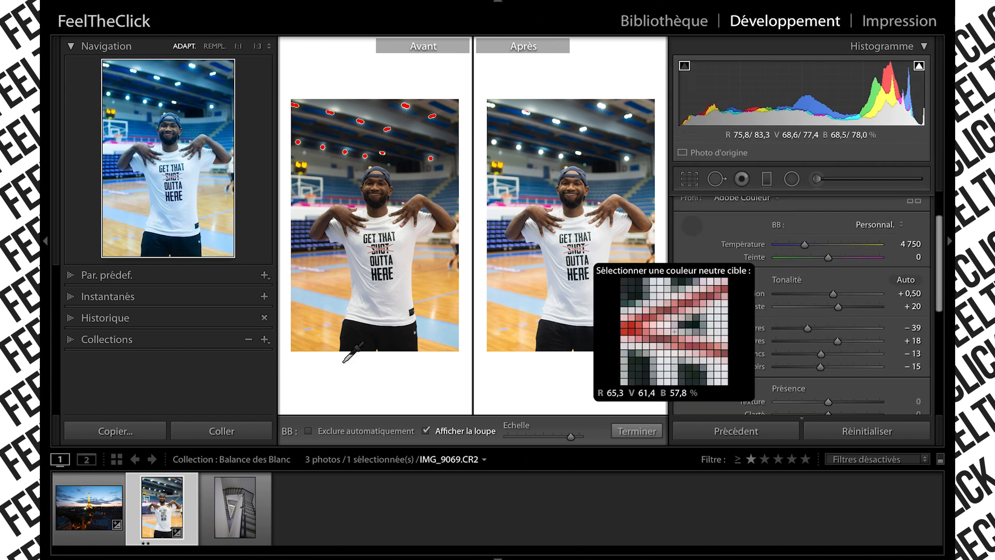
{"action": "key", "text": "y"}
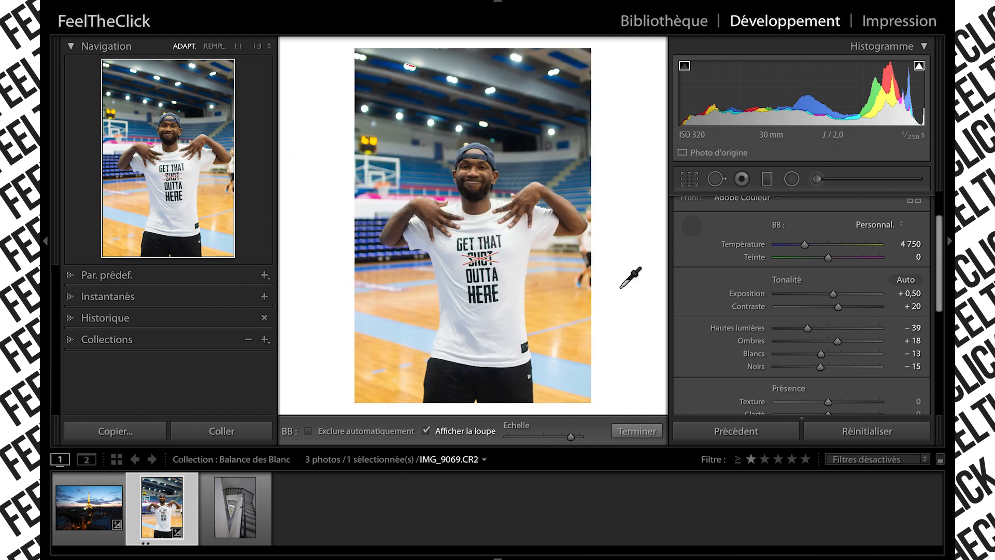
{"action": "left_click", "coordinate": [692, 226]}
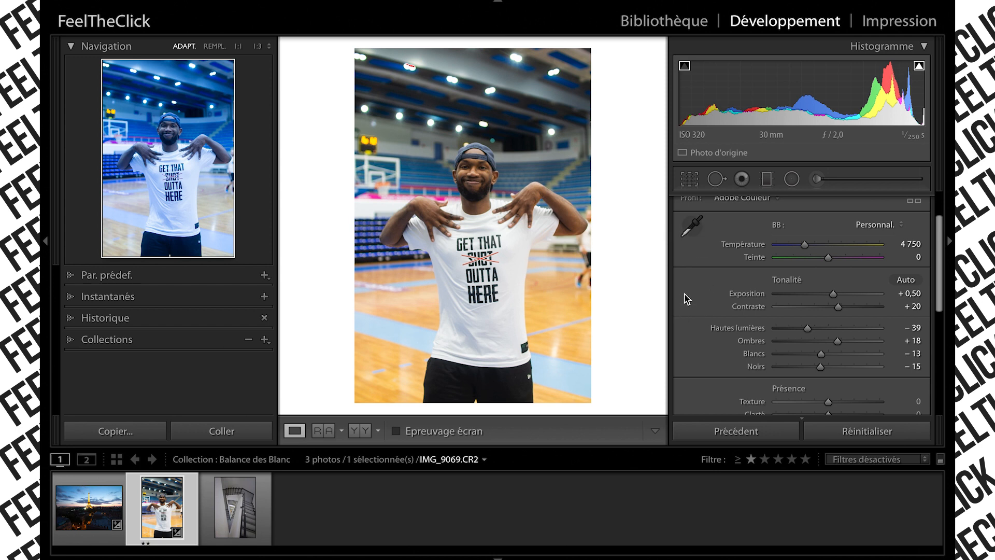
- Bring up the crop overlay on the basketball portrait and close it without cropping
{"action": "left_click", "coordinate": [692, 183]}
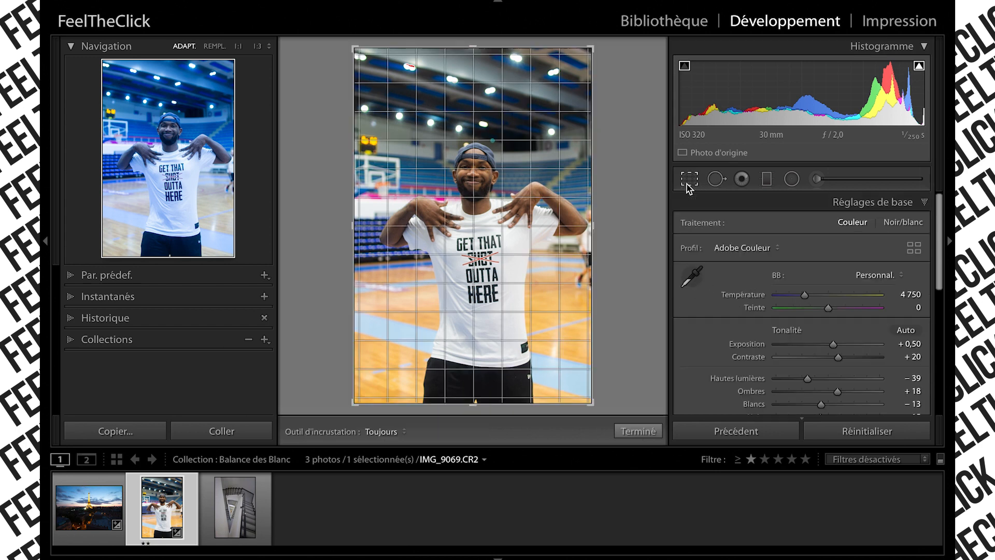
{"action": "left_click", "coordinate": [651, 431]}
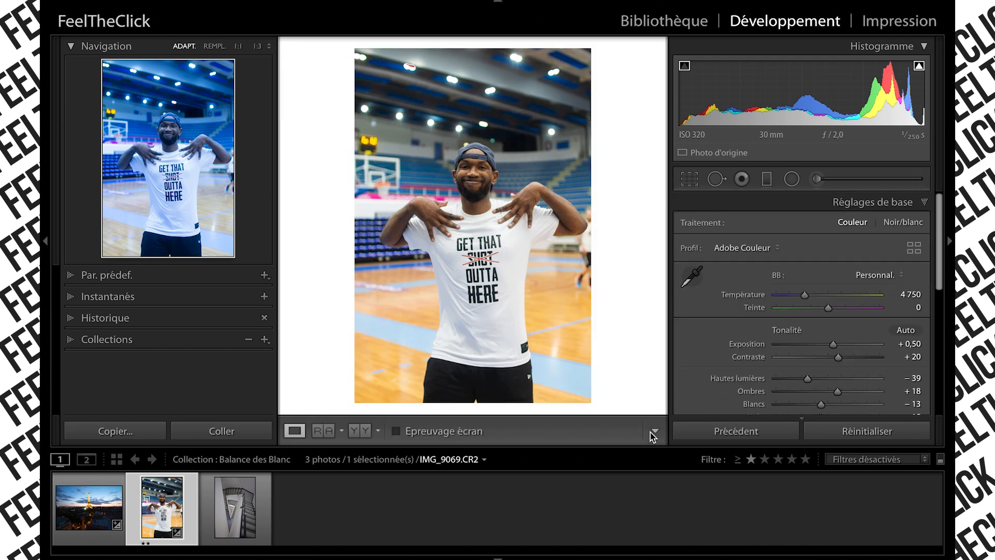
- Show the presets list, open the staircase photo and set its white balance by sampling the pale wall beside the stairwell
{"action": "left_click", "coordinate": [74, 275]}
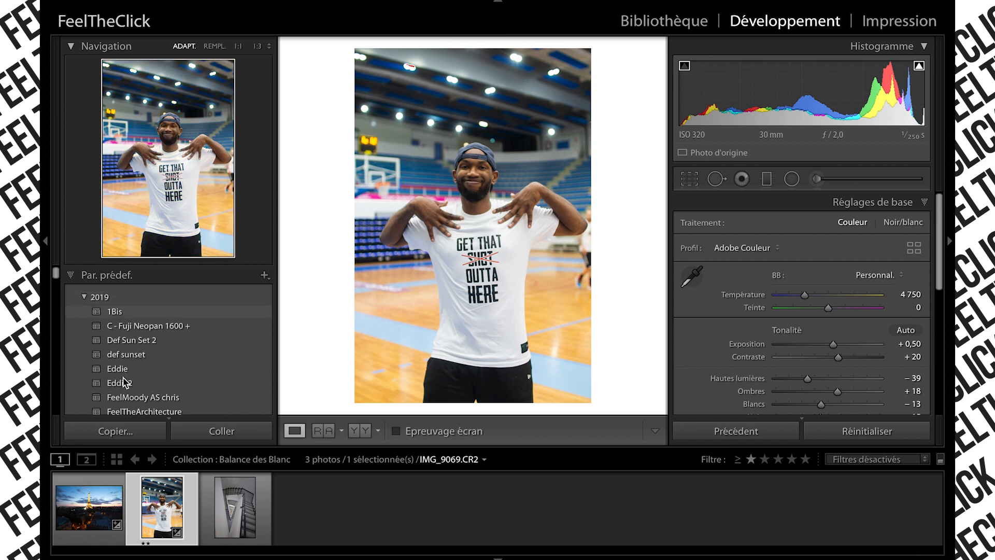
{"action": "left_click", "coordinate": [216, 531]}
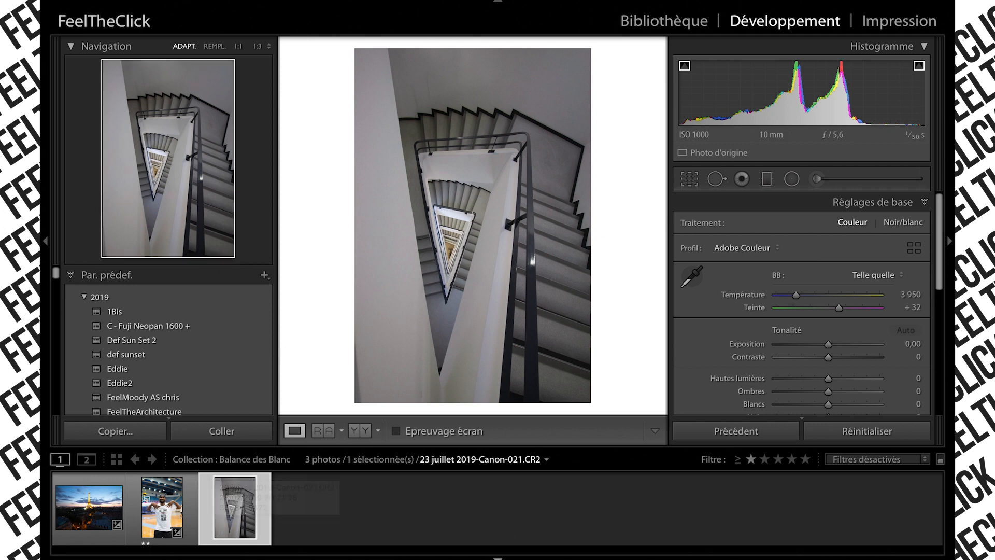
{"action": "left_click", "coordinate": [693, 280]}
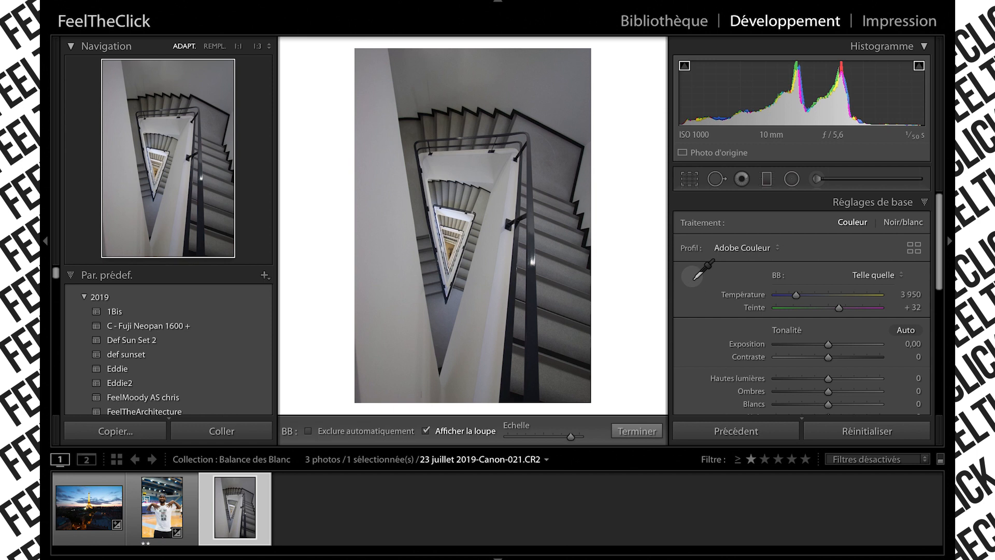
{"action": "left_click", "coordinate": [507, 204]}
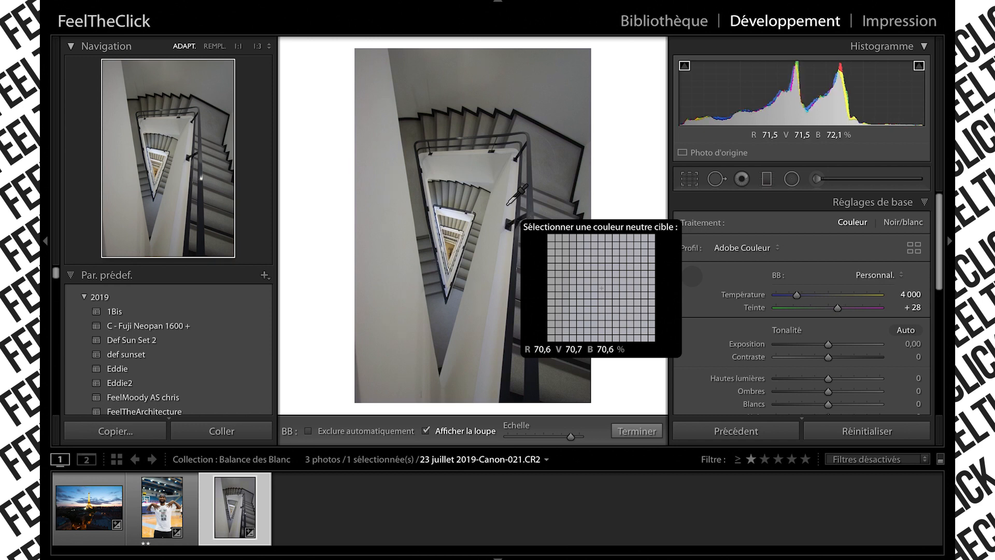
{"action": "left_click", "coordinate": [492, 212]}
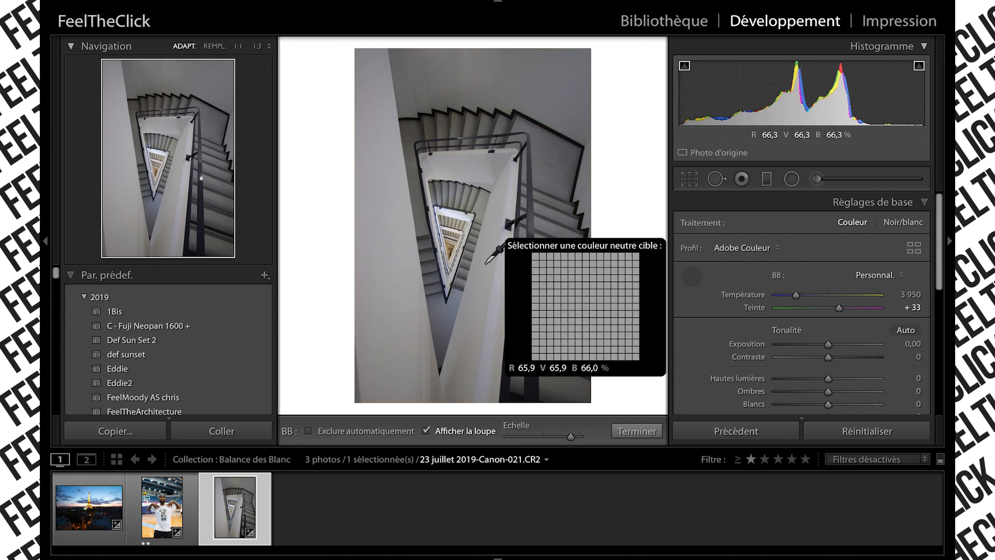
- Compare the staircase photo before and after side by side and raise Exposition to +1,45
{"action": "key", "text": "y"}
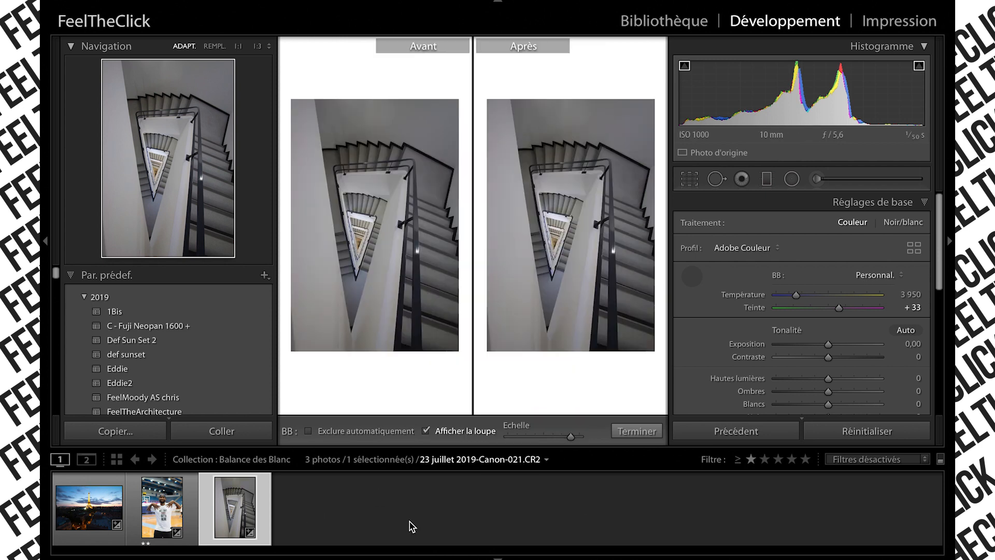
{"action": "left_click", "coordinate": [570, 252]}
{"action": "left_click", "coordinate": [582, 263]}
{"action": "left_click_drag", "start_coordinate": [827, 344], "coordinate": [843, 351]}
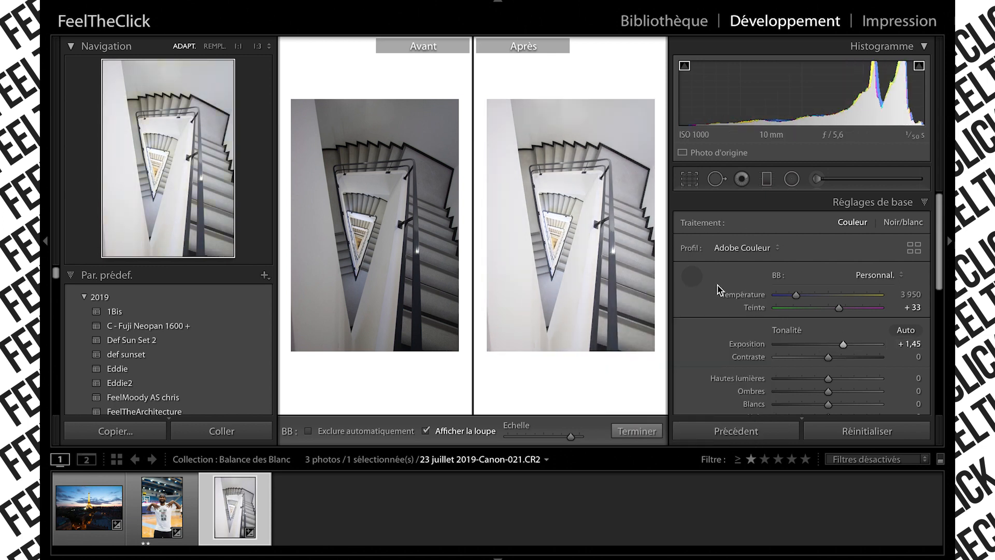
- Return to the basketball portrait, then reopen the staircase photo and set its Exposition to +1,00
{"action": "left_click", "coordinate": [182, 507]}
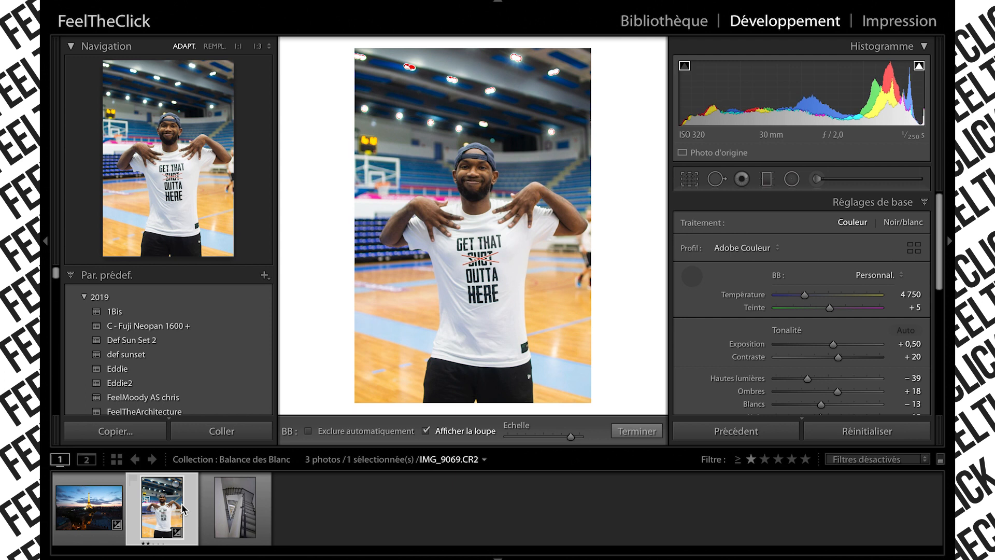
{"action": "left_click", "coordinate": [217, 518]}
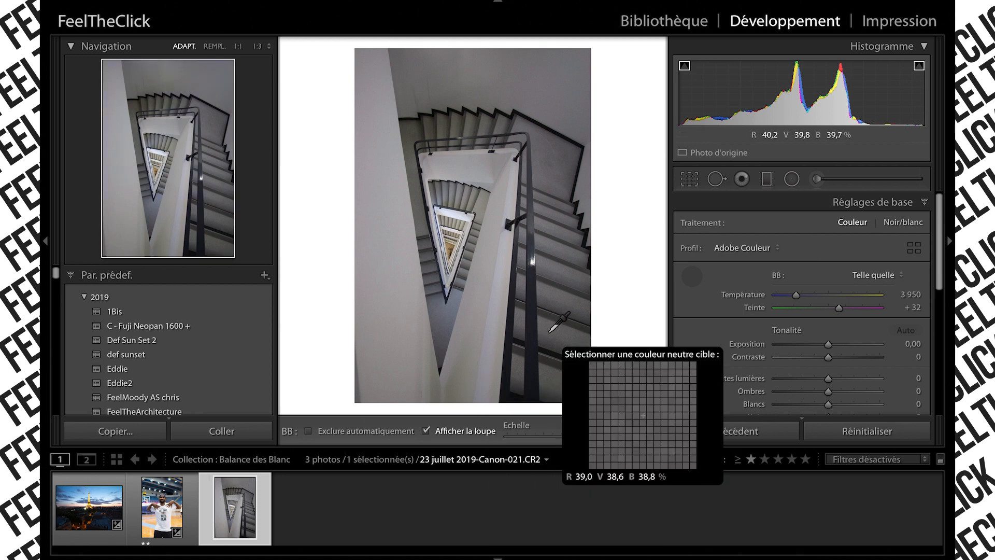
{"action": "left_click_drag", "start_coordinate": [827, 344], "coordinate": [839, 348]}
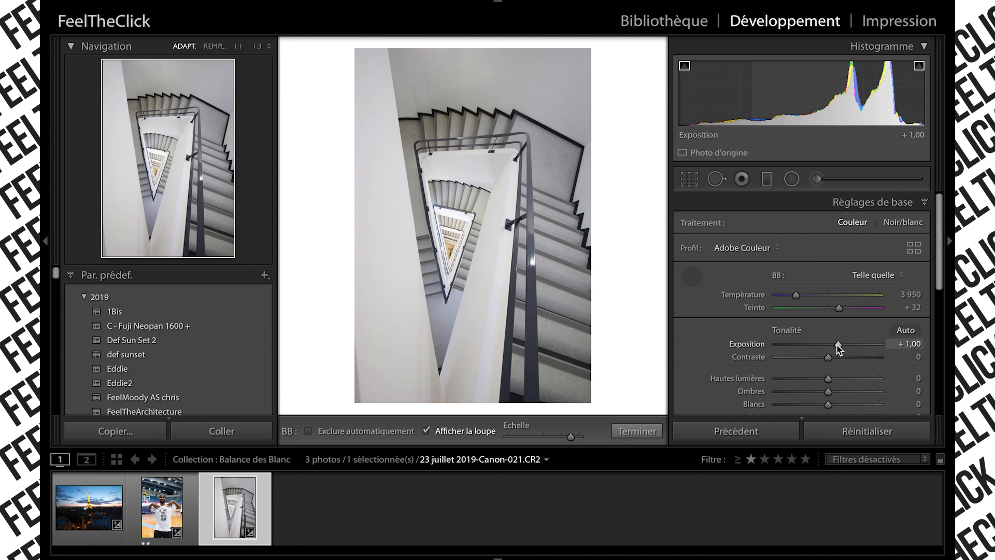
- Using the before/after comparison, cool the staircase photo's Température to 3 850 and return to the single view
{"action": "key", "text": "y"}
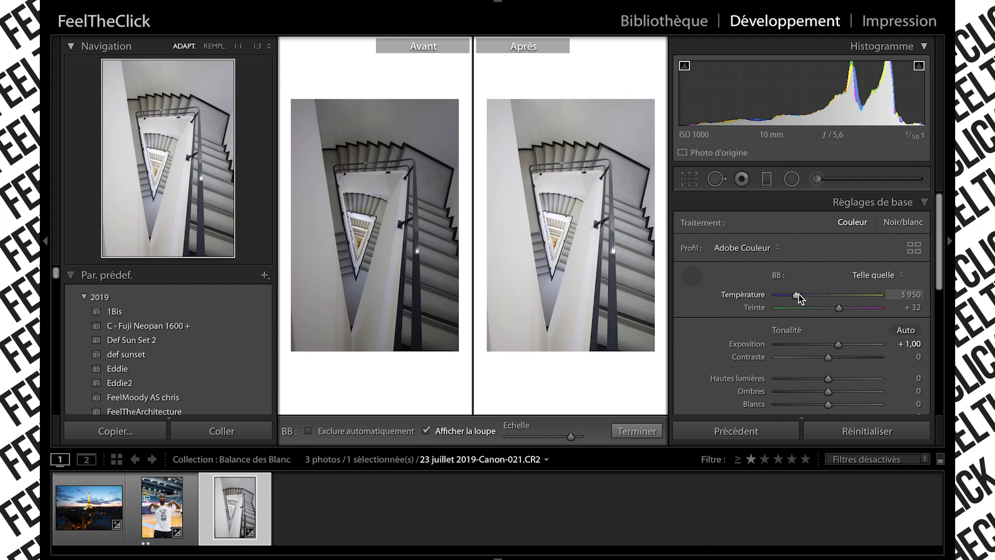
{"action": "key", "text": "Down"}
{"action": "key", "text": "Down"}
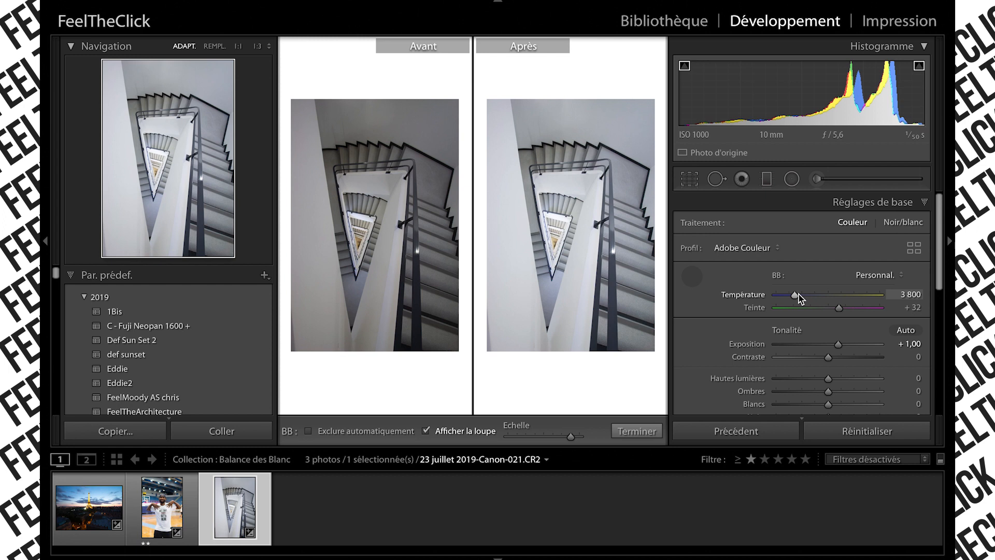
{"action": "key", "text": "Up"}
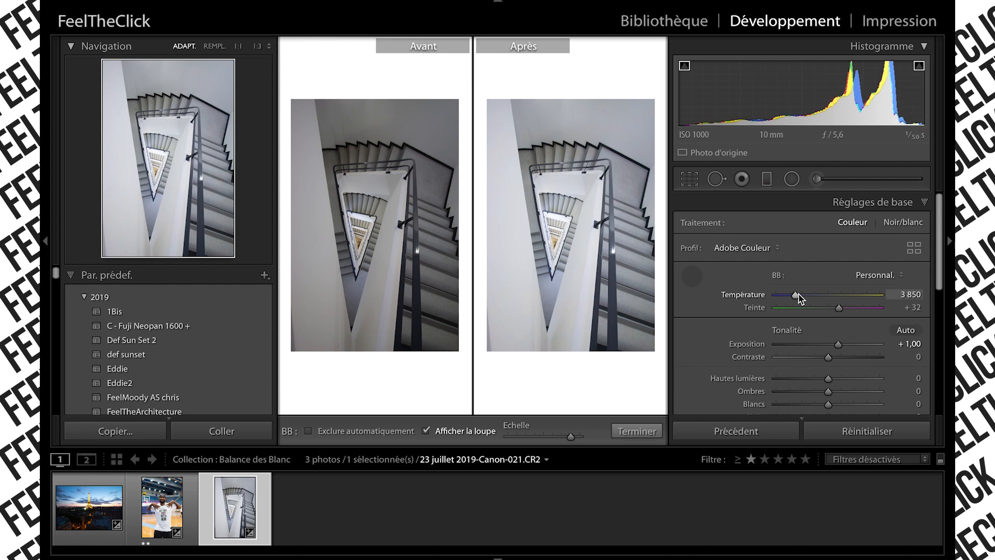
{"action": "key", "text": "Down"}
{"action": "key", "text": "y"}
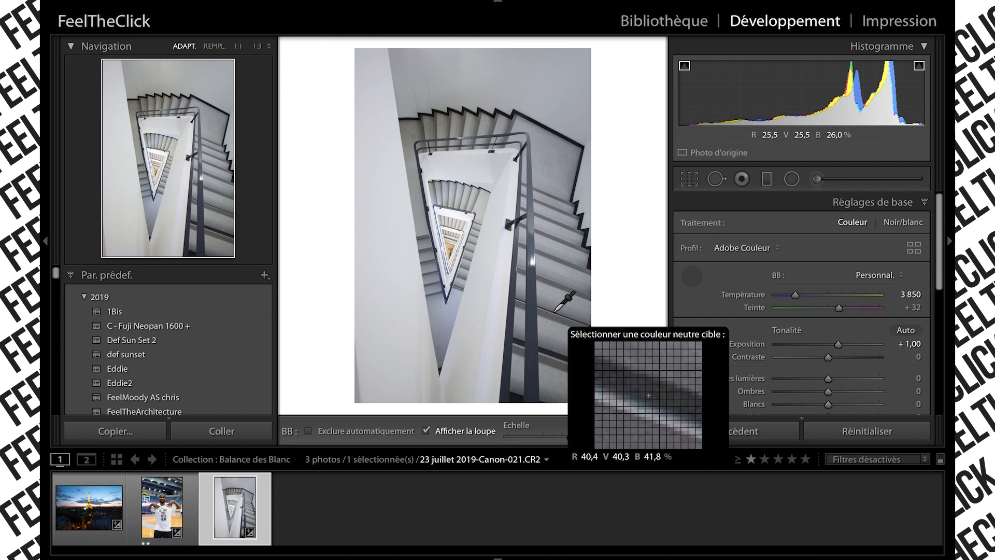
- Set the staircase photo's Hautes lumières to +21, Blancs to +16 and Contraste to +15
{"action": "left_click_drag", "start_coordinate": [829, 383], "coordinate": [837, 379]}
{"action": "scroll", "coordinate": [830, 390], "scroll_direction": "down", "scroll_amount": 1}
{"action": "left_click_drag", "start_coordinate": [828, 329], "coordinate": [840, 331]}
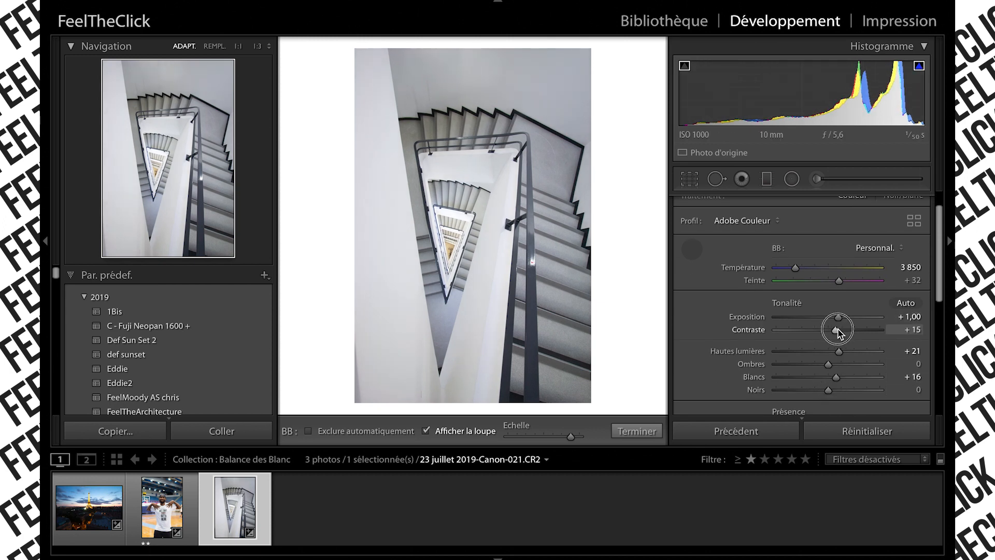
- Crop the staircase photo to the 4 x 5 / 8 x 10 aspect, framing the triangular stairwell, and apply the crop
{"action": "left_click", "coordinate": [689, 180]}
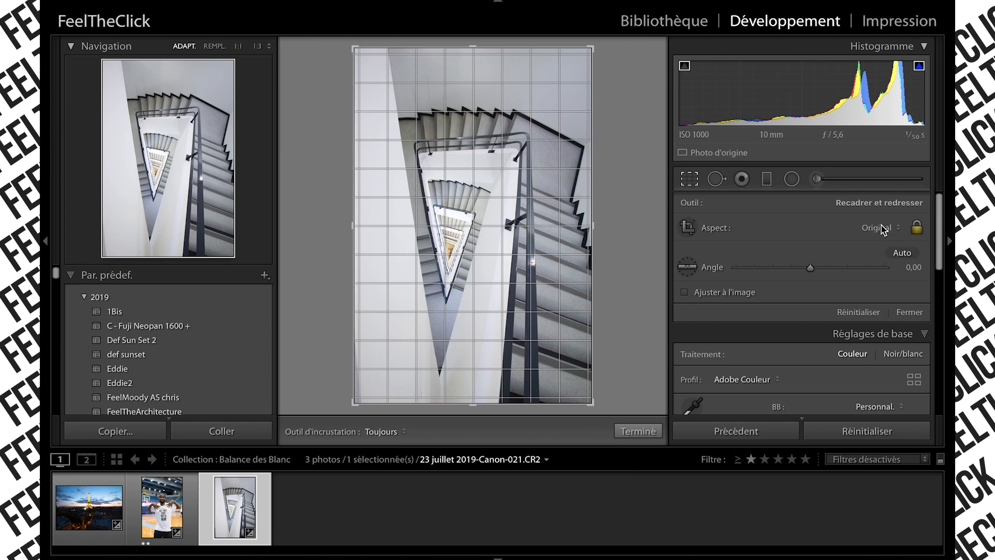
{"action": "left_click", "coordinate": [885, 227]}
{"action": "left_click", "coordinate": [865, 265]}
{"action": "left_click_drag", "start_coordinate": [457, 344], "coordinate": [457, 334]}
{"action": "left_click_drag", "start_coordinate": [596, 77], "coordinate": [592, 77]}
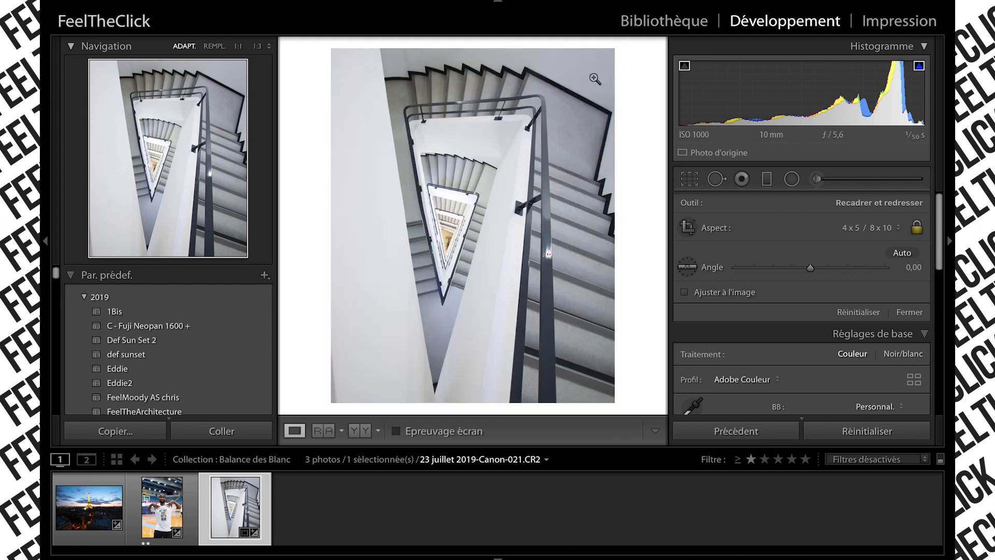
{"action": "key", "text": "Return"}
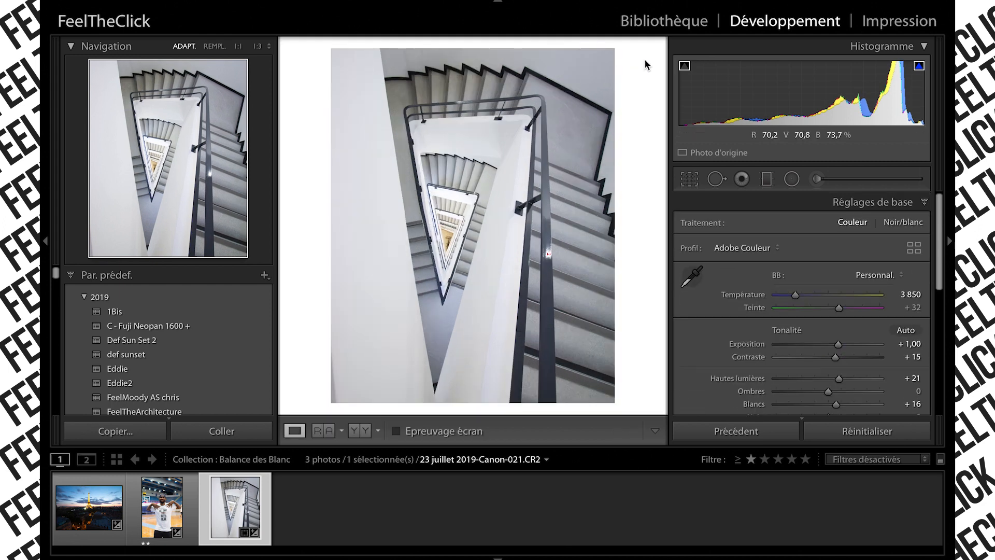
- Reopen the crop, tighten the frame slightly from its lower-left corner, reposition the staircase within it and apply
{"action": "left_click", "coordinate": [689, 178]}
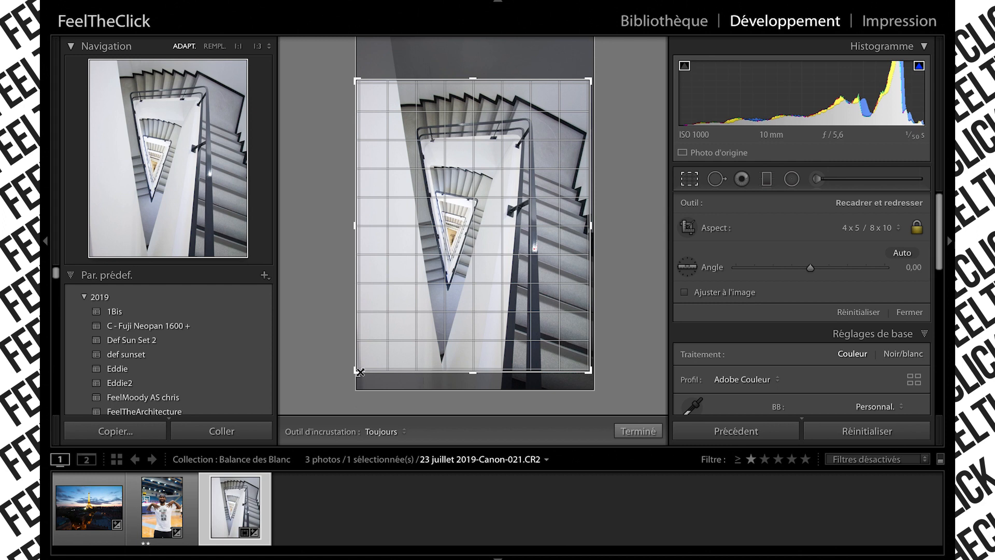
{"action": "left_click_drag", "start_coordinate": [361, 372], "coordinate": [408, 344]}
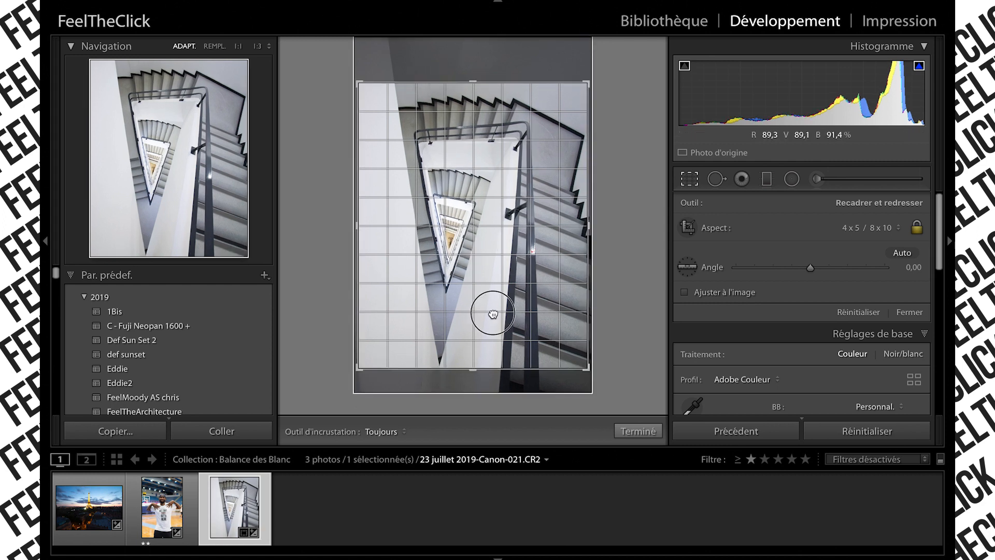
{"action": "key", "text": "Return"}
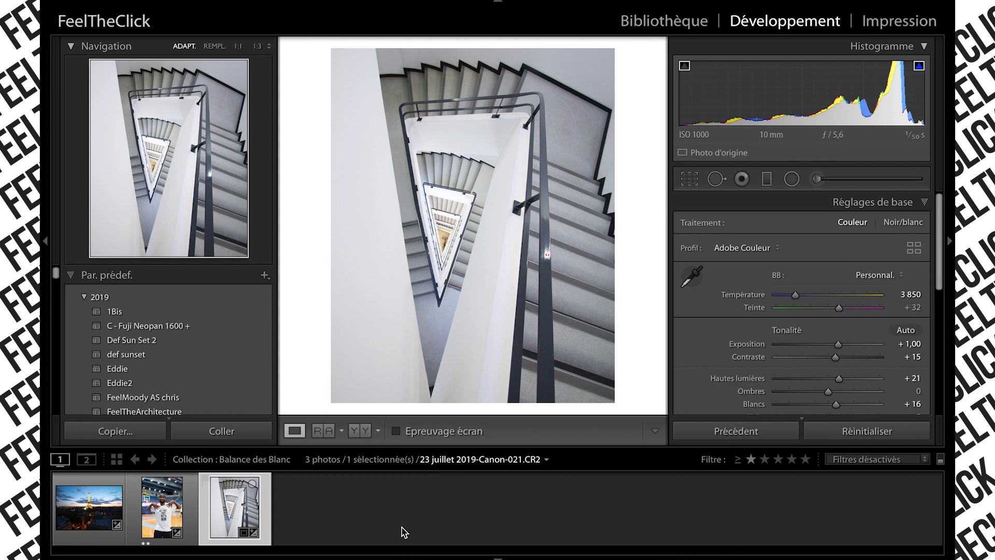
- Review the before/after comparison of the staircase, the basketball portrait and the Eiffel Tower photo in turn
{"action": "key", "text": "y"}
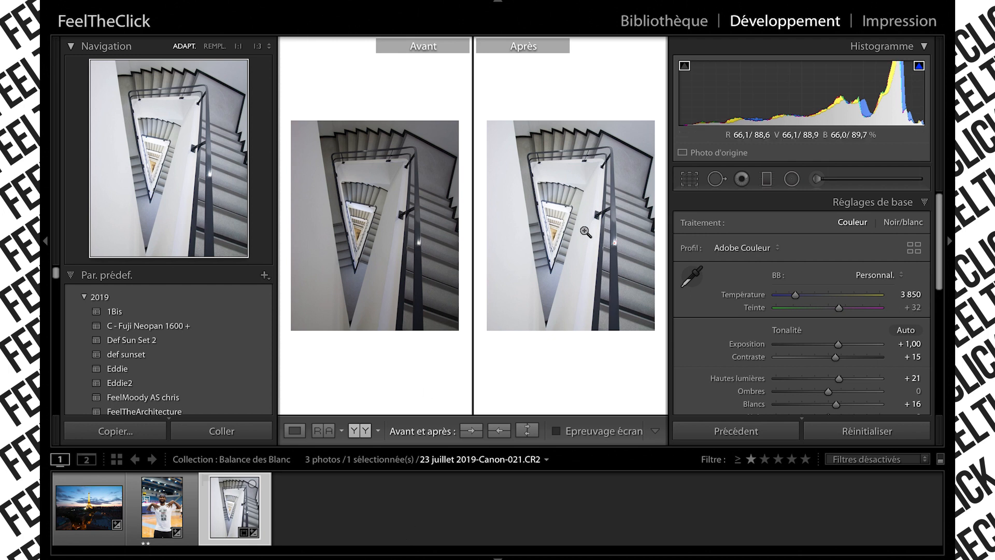
{"action": "key", "text": "Left"}
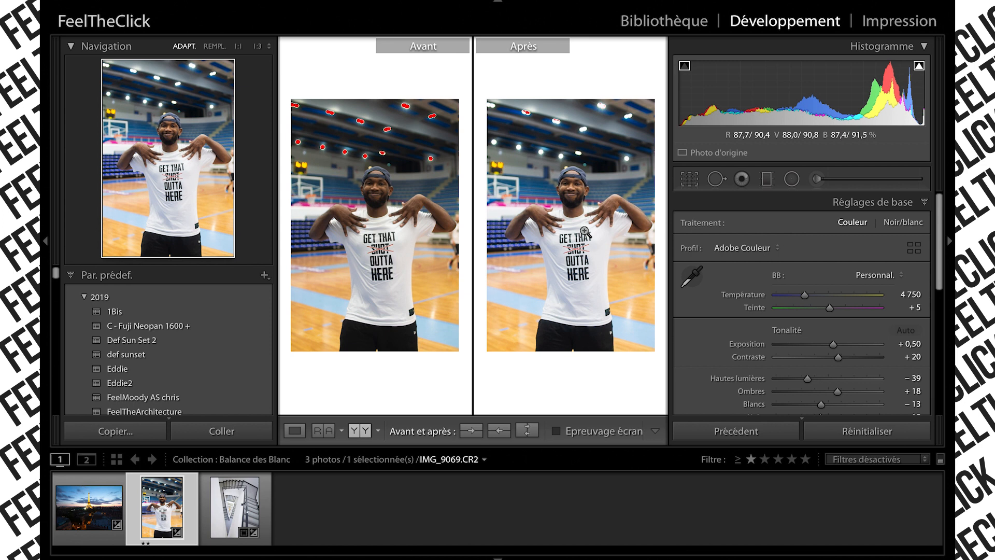
{"action": "key", "text": "Left"}
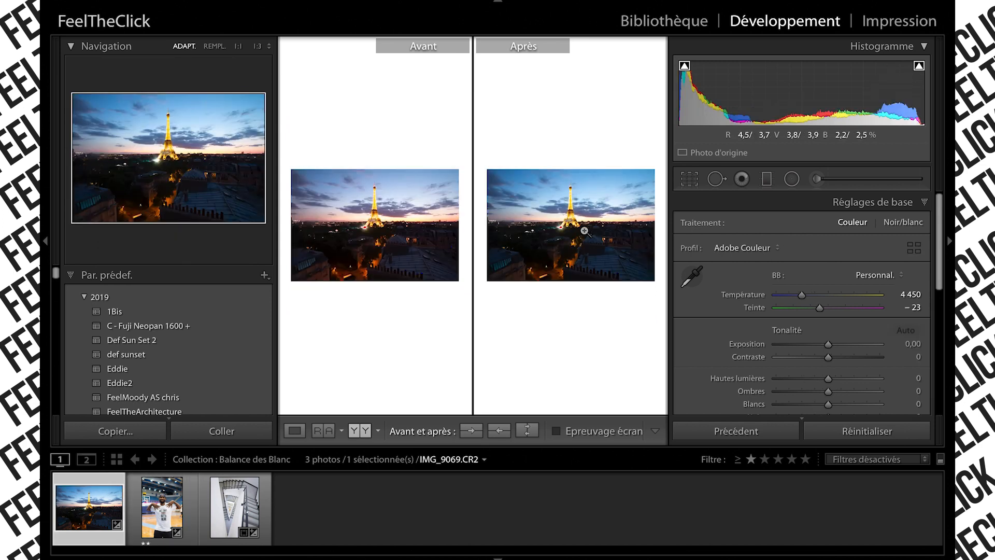